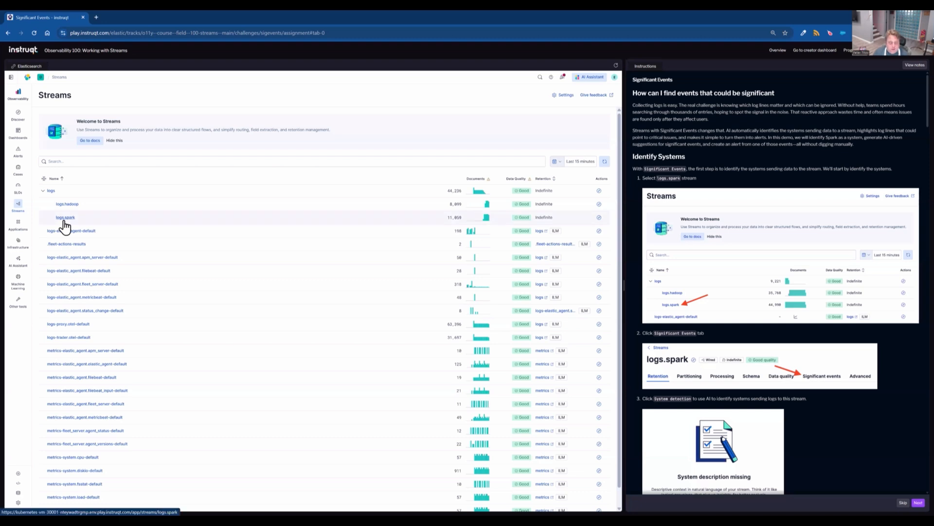
Open the significant events of the logs.spark stream and start AI identification of its features
left_click(65, 217)
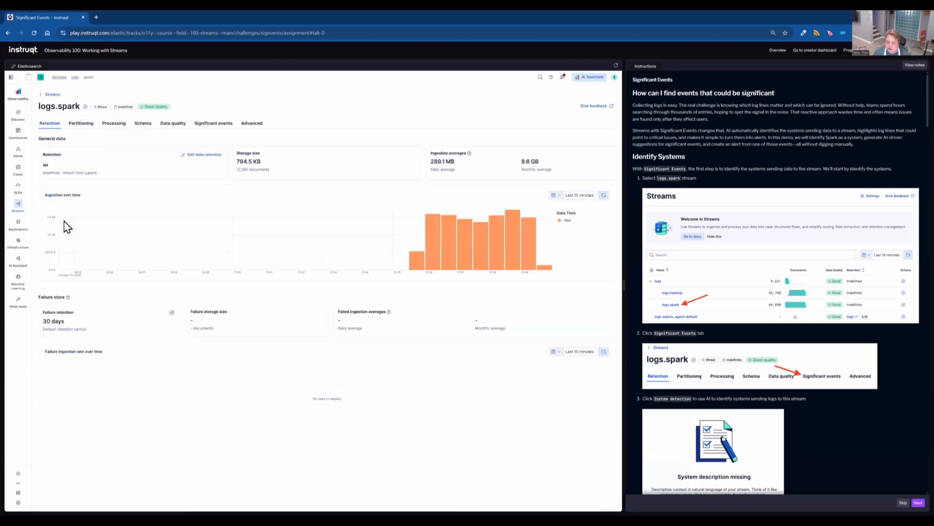
left_click(211, 128)
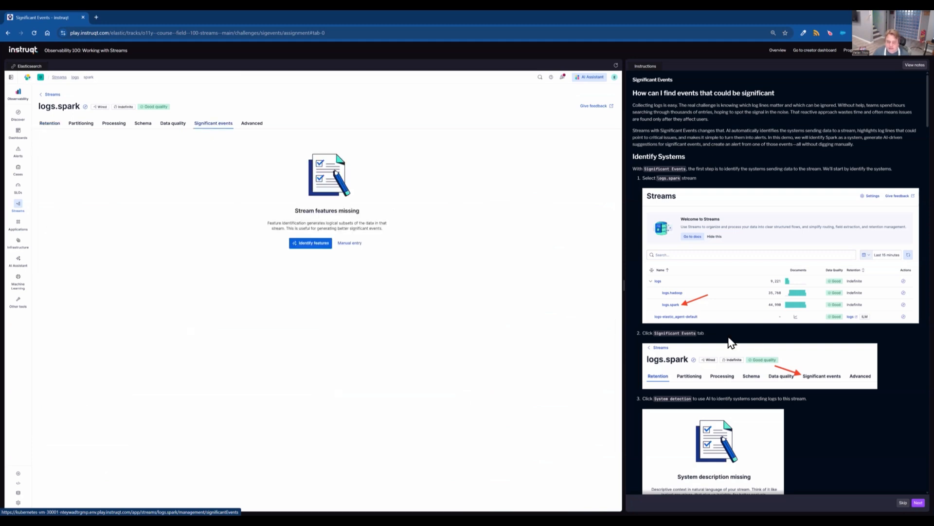
scroll(660, 340, "down", 5)
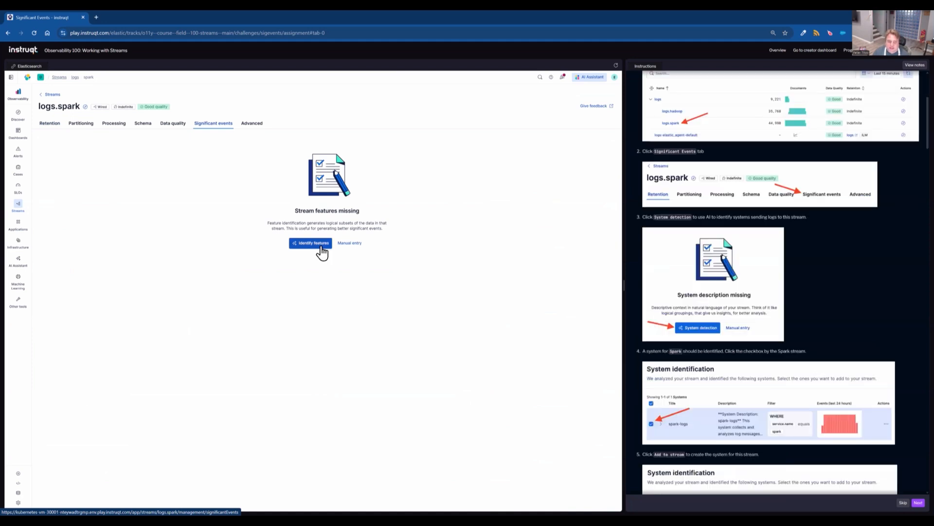
left_click(322, 253)
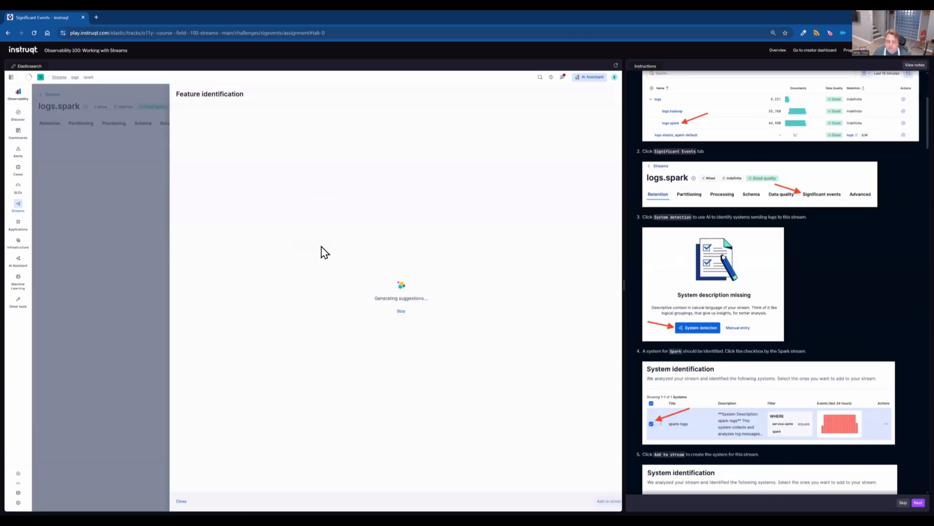
Select the suggested spark-cluster feature and add it to the stream
scroll(773, 317, "down", 1)
scroll(774, 318, "down", 3)
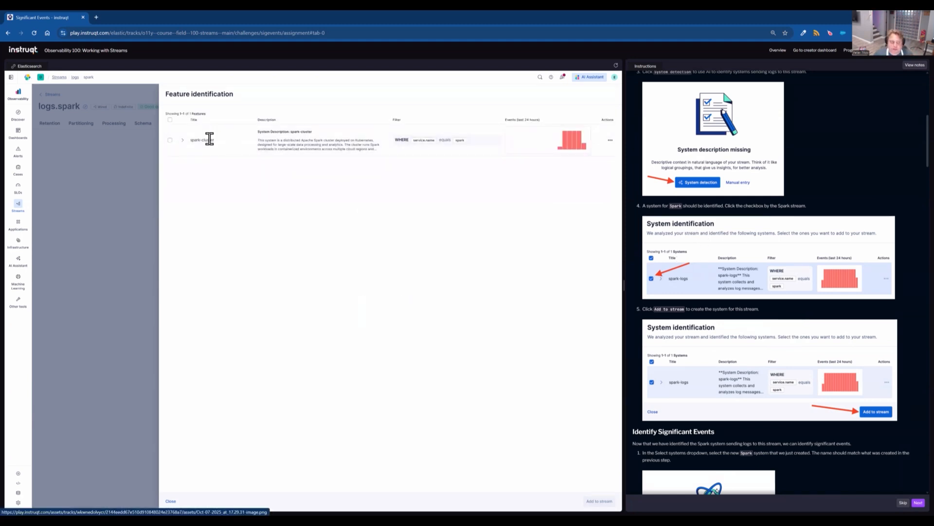
left_click(170, 141)
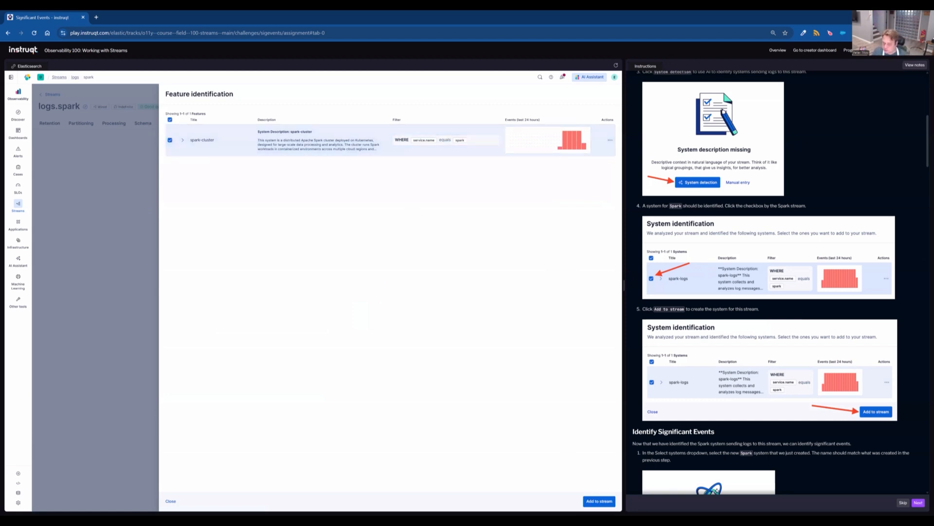
left_click(599, 501)
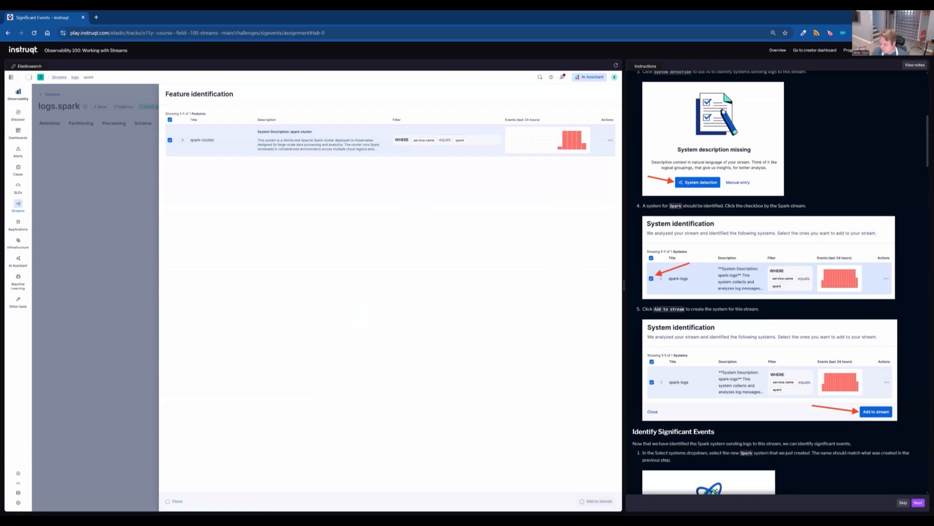
Choose the spark-cluster feature as context and generate significant event suggestions for it
scroll(764, 410, "down", 1)
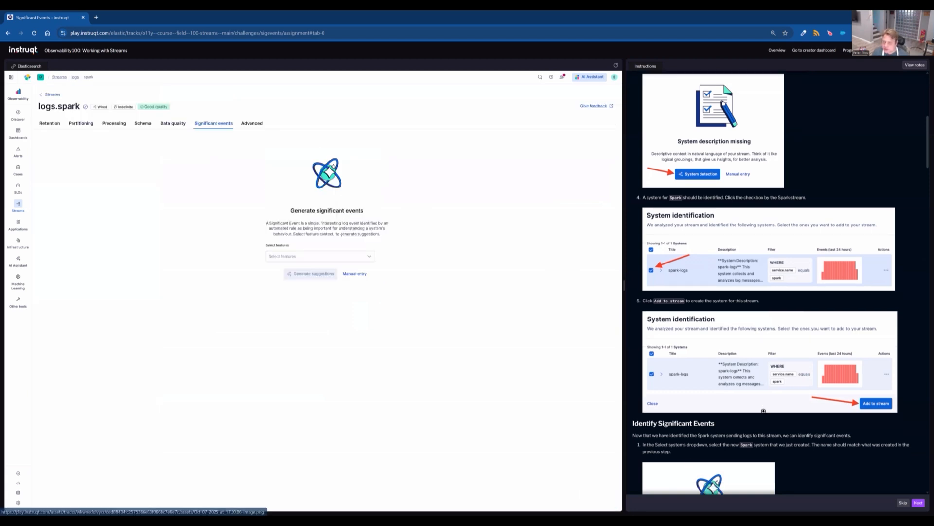
scroll(696, 382, "down", 5)
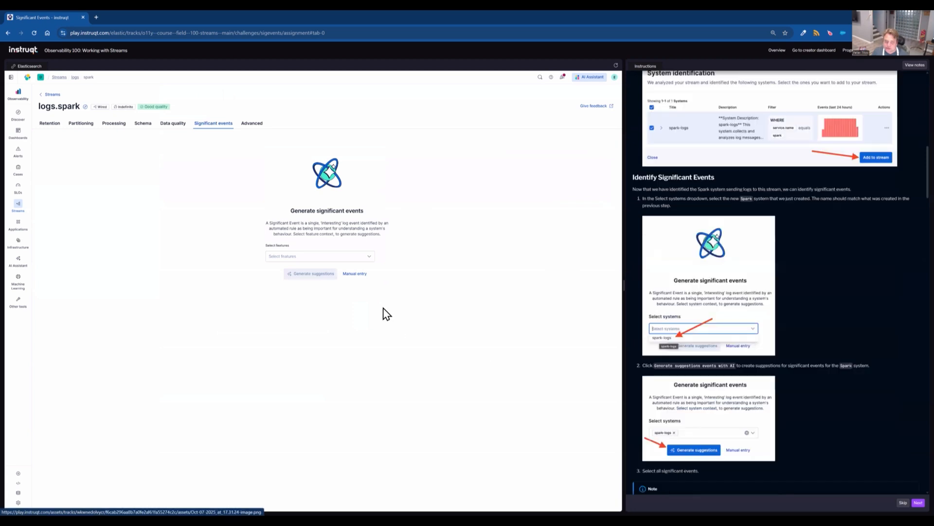
left_click(357, 256)
left_click(351, 267)
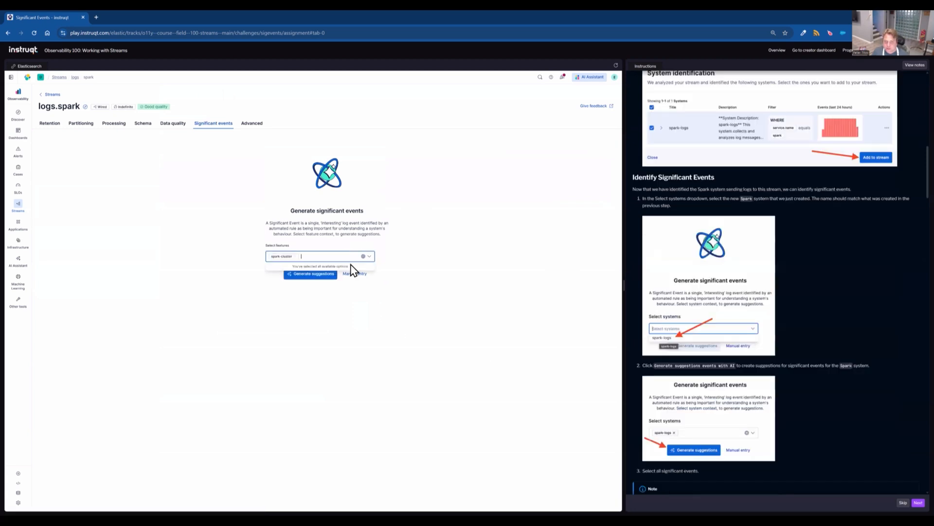
left_click(436, 272)
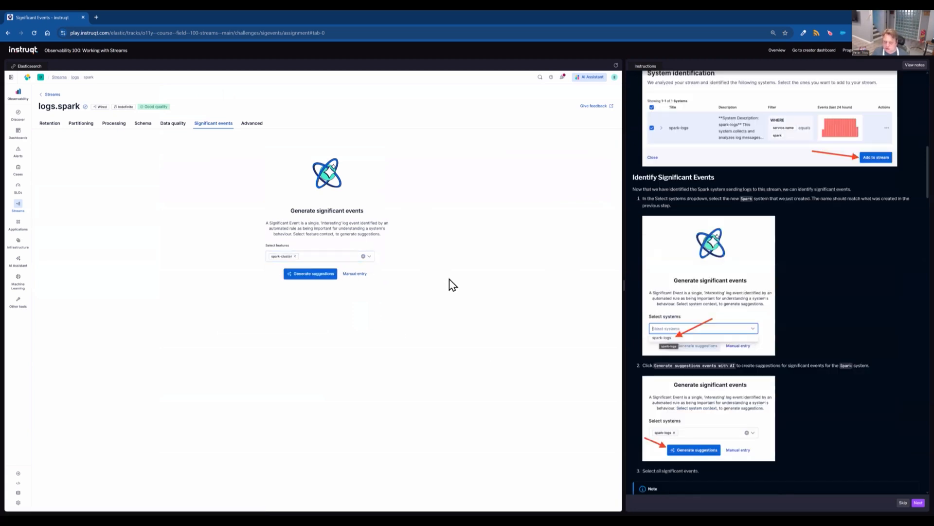
left_click(325, 276)
Select all suggested significant events for spark-cluster and add them to the logs.spark stream
scroll(808, 376, "down", 3)
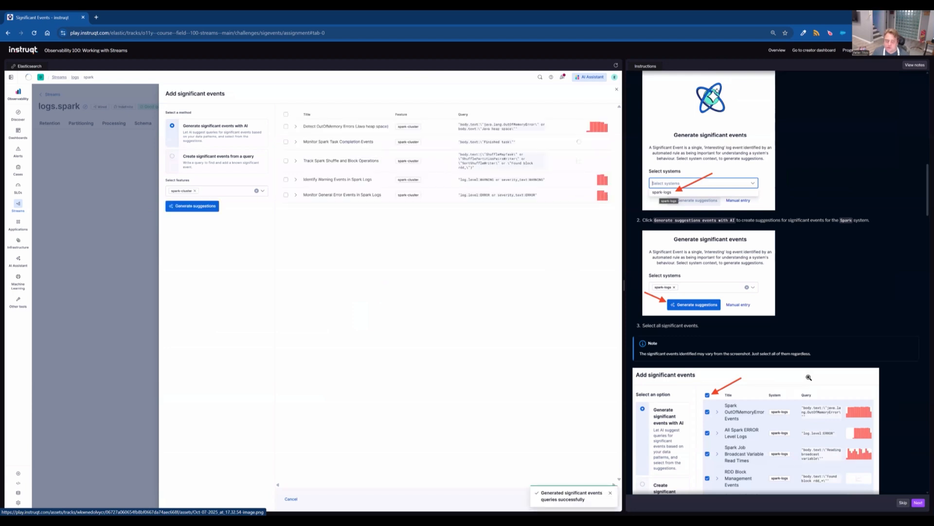
scroll(809, 377, "down", 1)
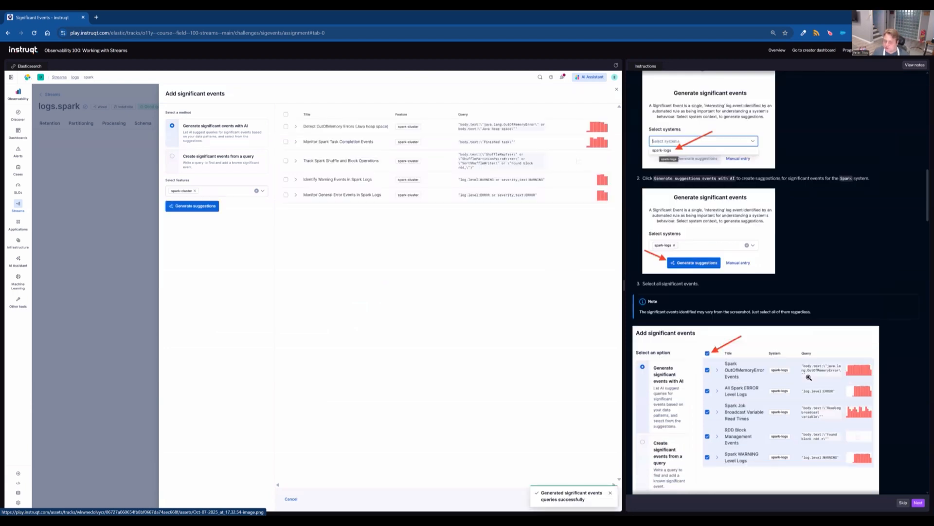
scroll(809, 377, "down", 1)
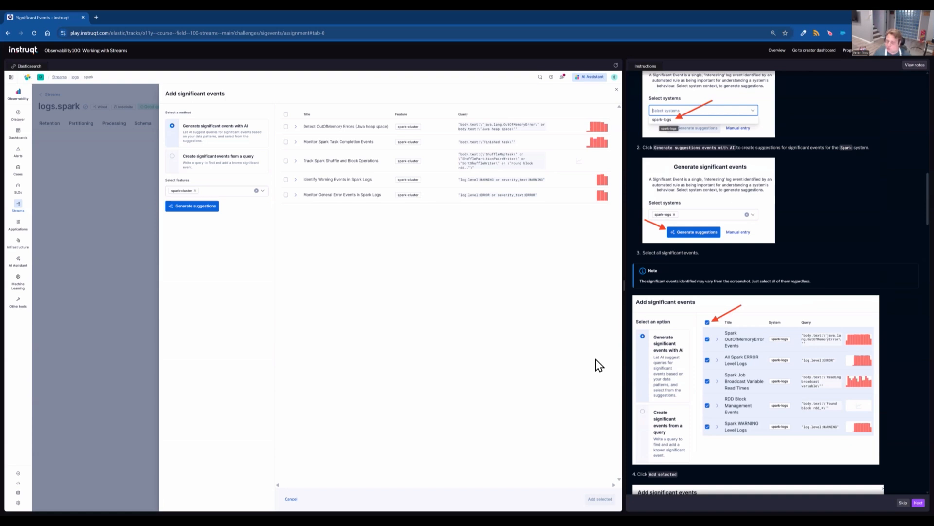
scroll(713, 337, "down", 5)
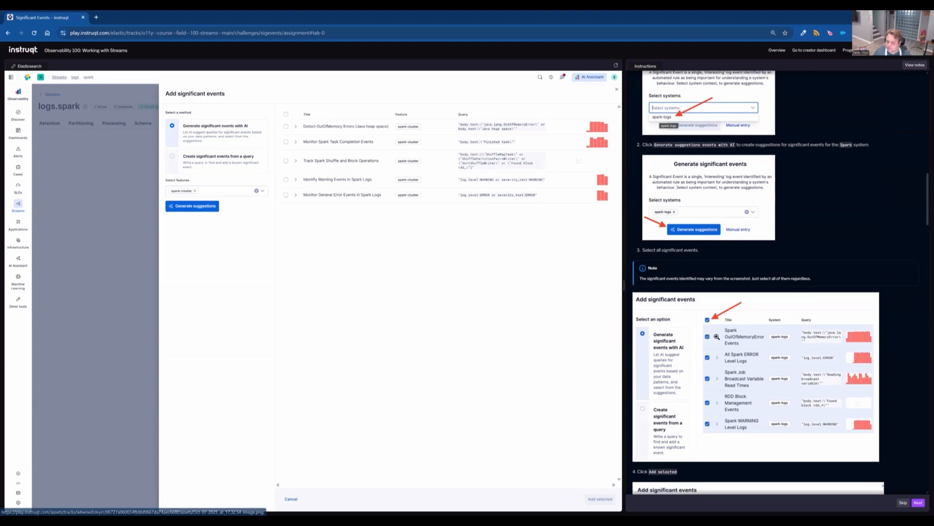
left_click(286, 115)
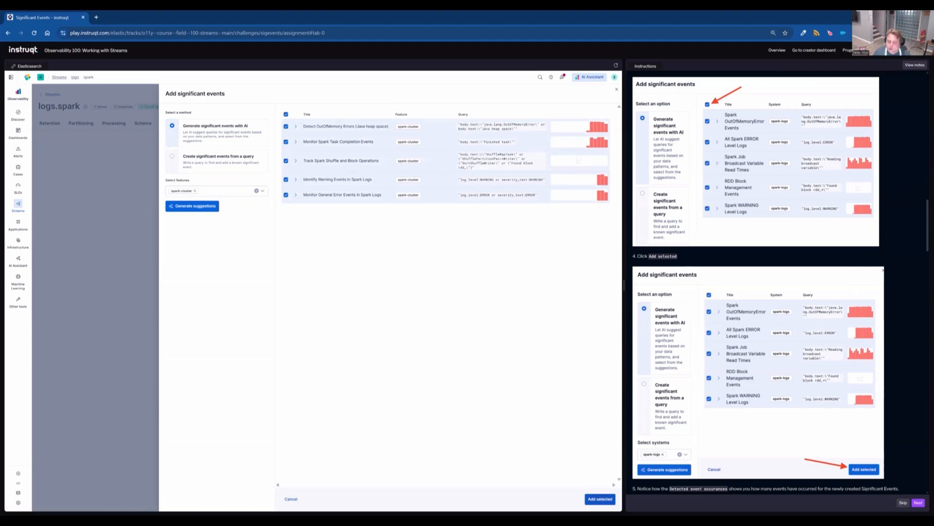
left_click(601, 499)
left_click(603, 497)
Open the "Detect OutOfMemory Errors (Java heap space)" significant event's query in Discover to view its matching logs
scroll(741, 450, "down", 2)
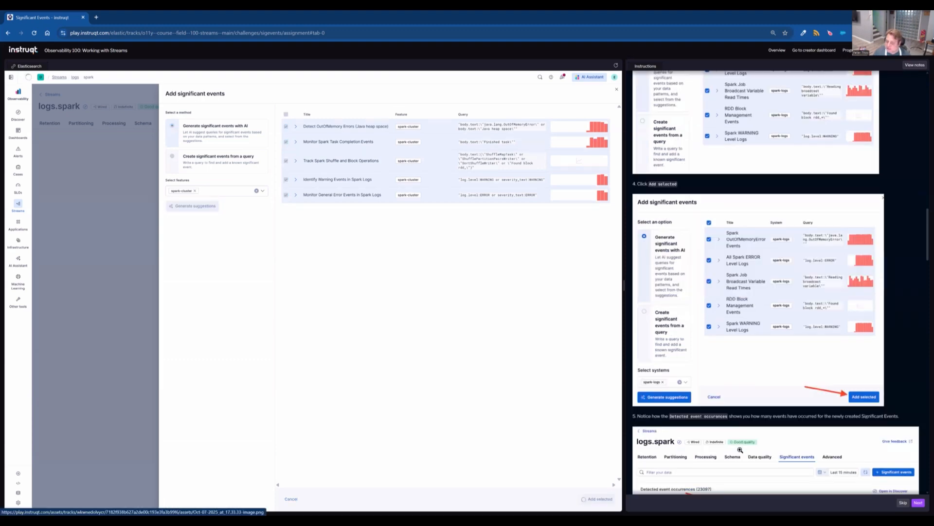
scroll(740, 450, "down", 1)
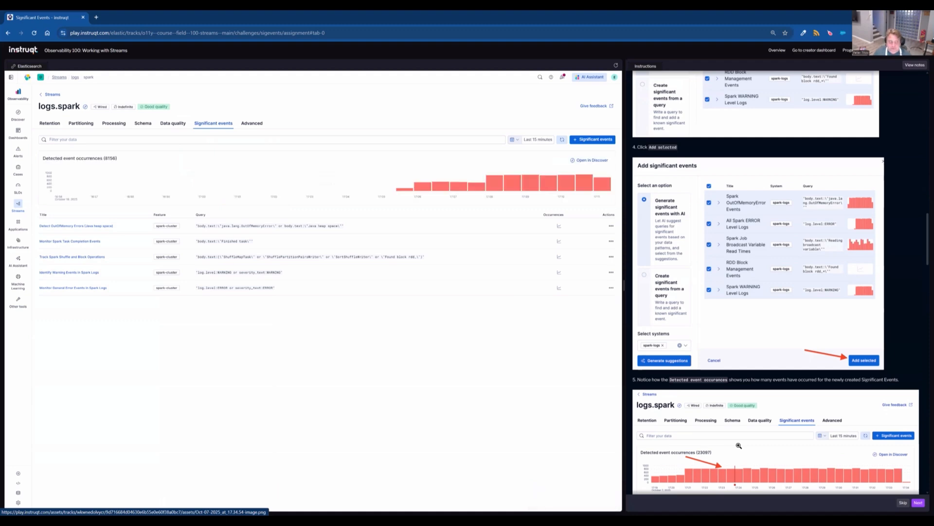
scroll(739, 445, "down", 3)
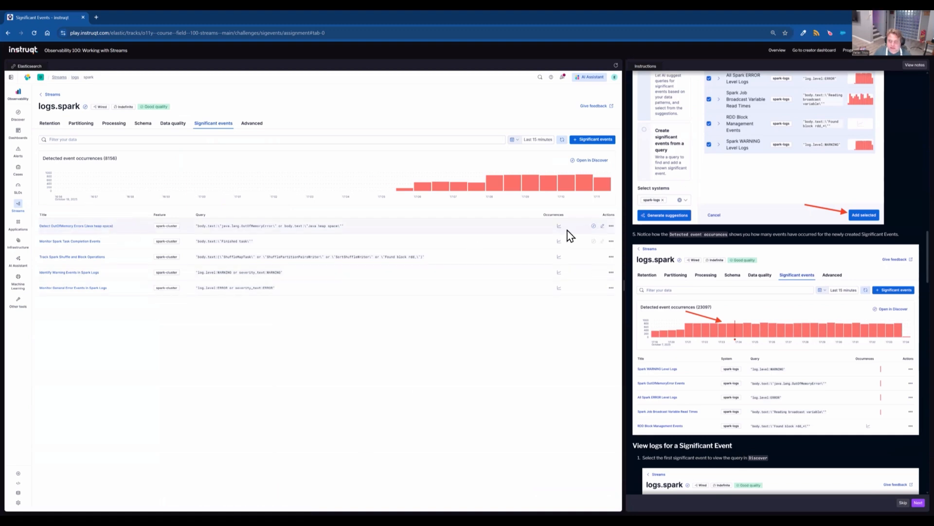
scroll(787, 307, "down", 2)
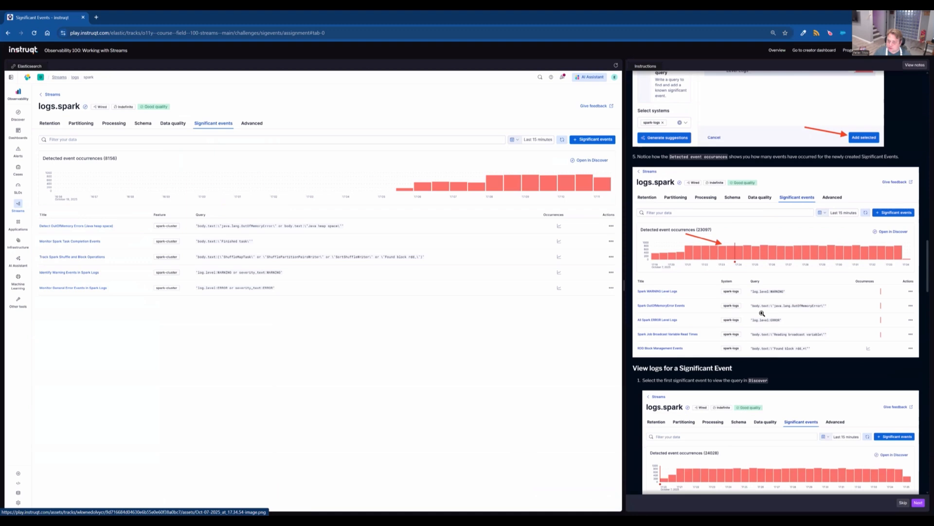
scroll(762, 314, "down", 1)
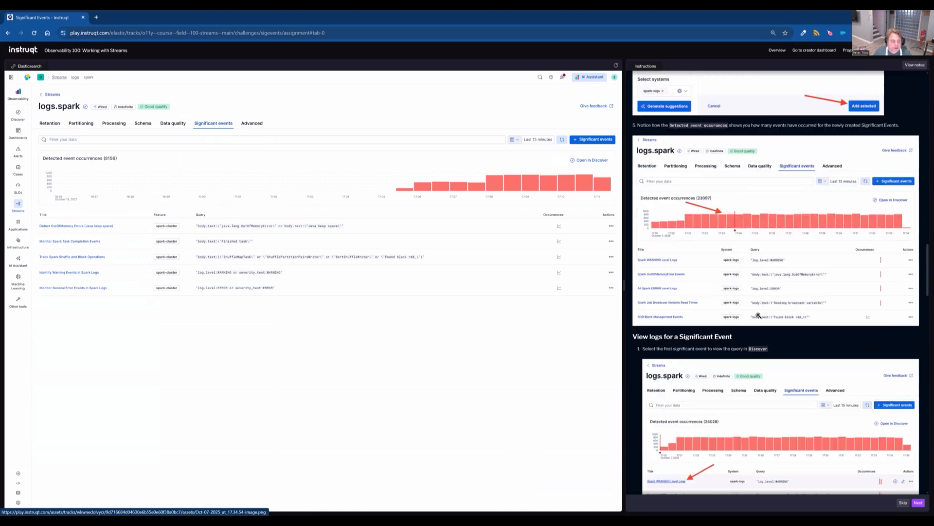
left_click(103, 226)
scroll(744, 323, "down", 2)
scroll(814, 341, "down", 3)
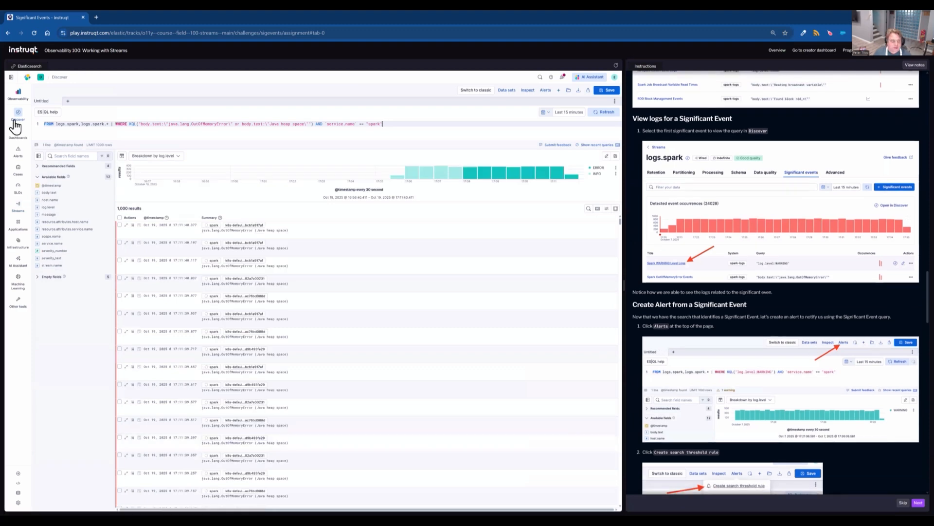
left_click(226, 139)
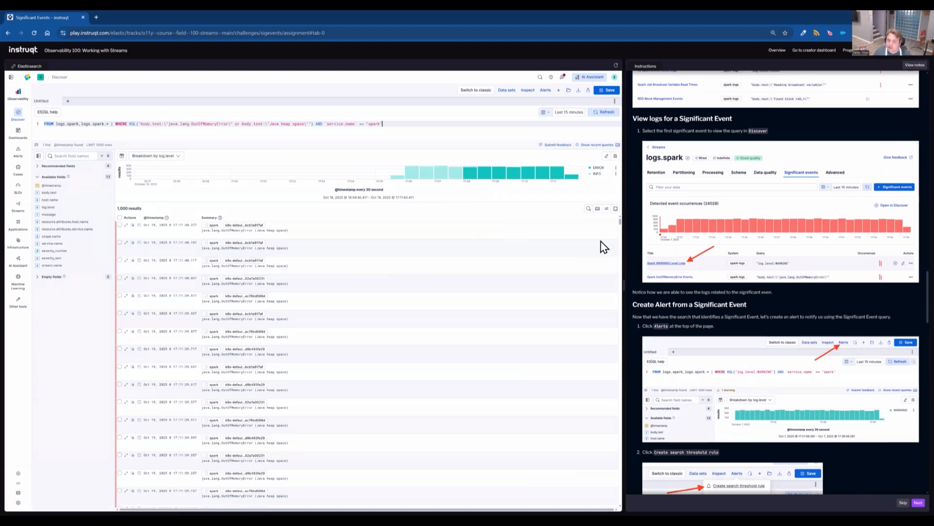
Start a search threshold rule from the current query, accept the default definition and continue to the rule details without adding an action
left_click(547, 92)
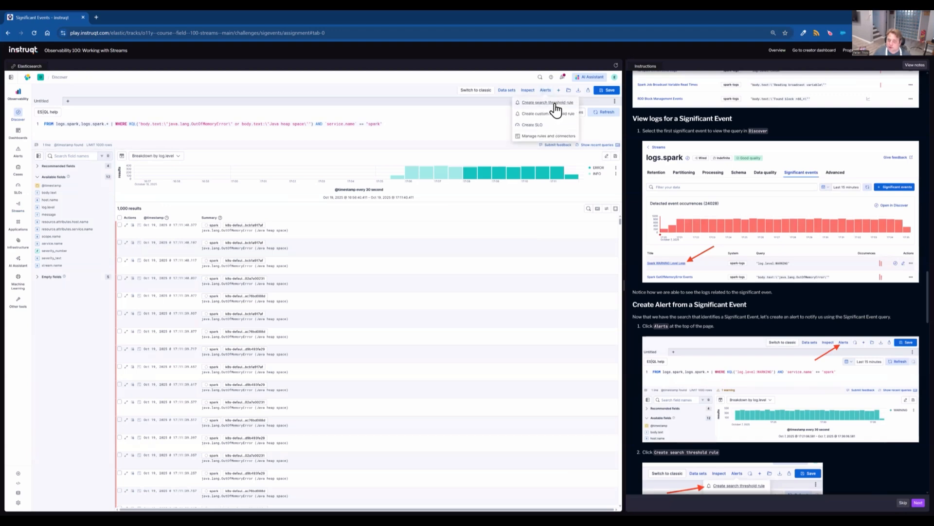
left_click(556, 106)
scroll(757, 358, "down", 8)
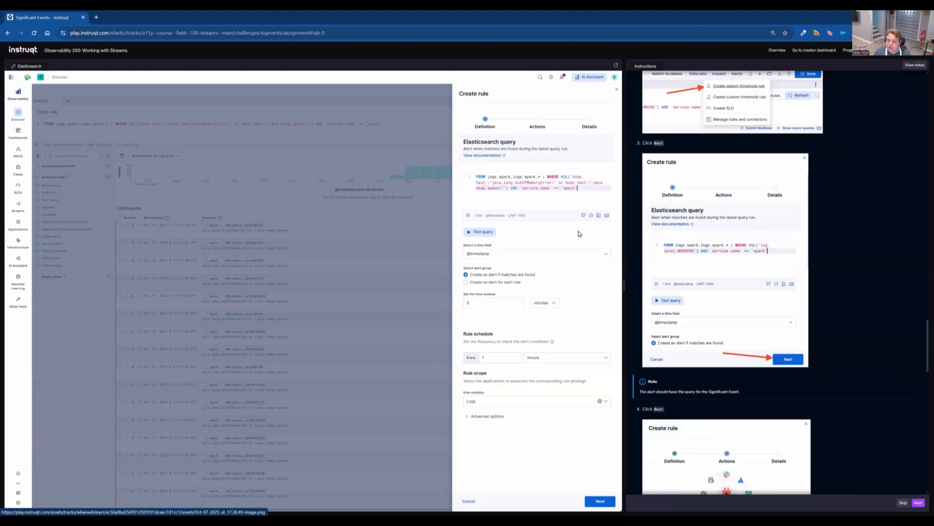
left_click(600, 500)
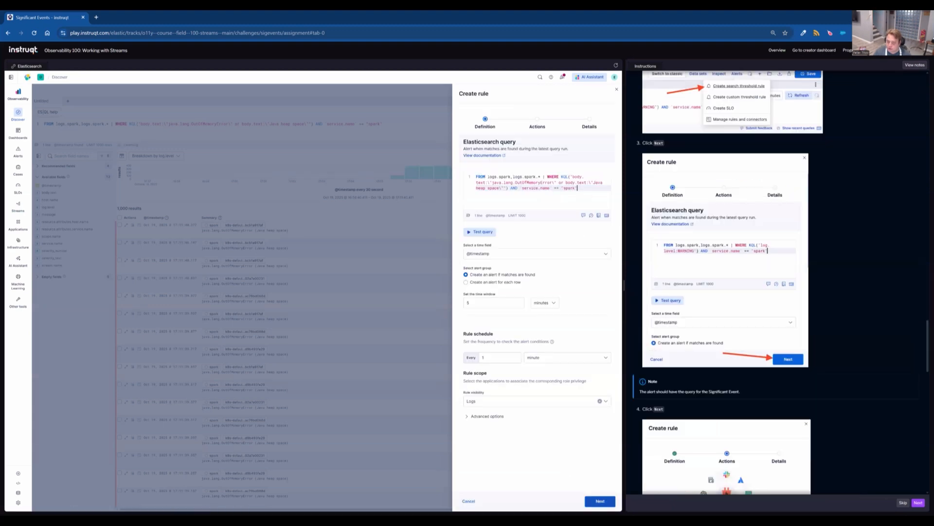
scroll(737, 427, "down", 2)
scroll(738, 426, "down", 1)
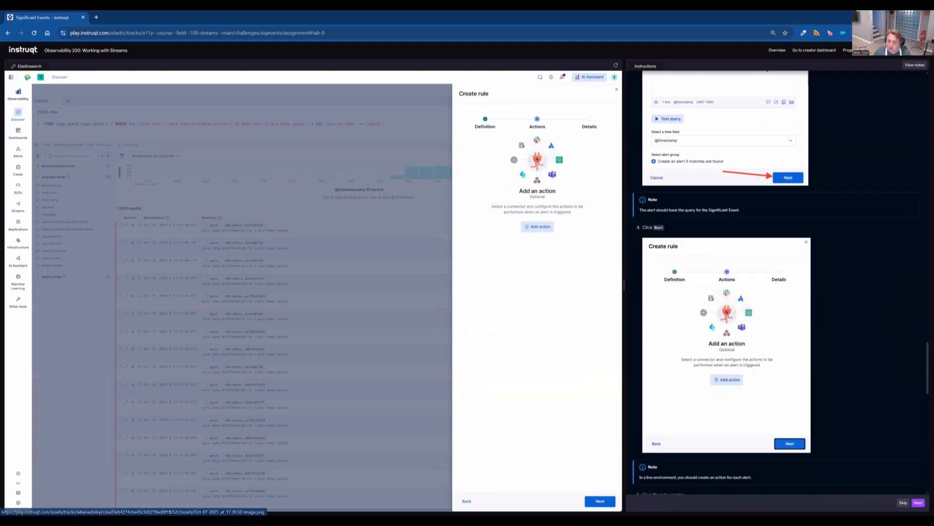
left_click(600, 501)
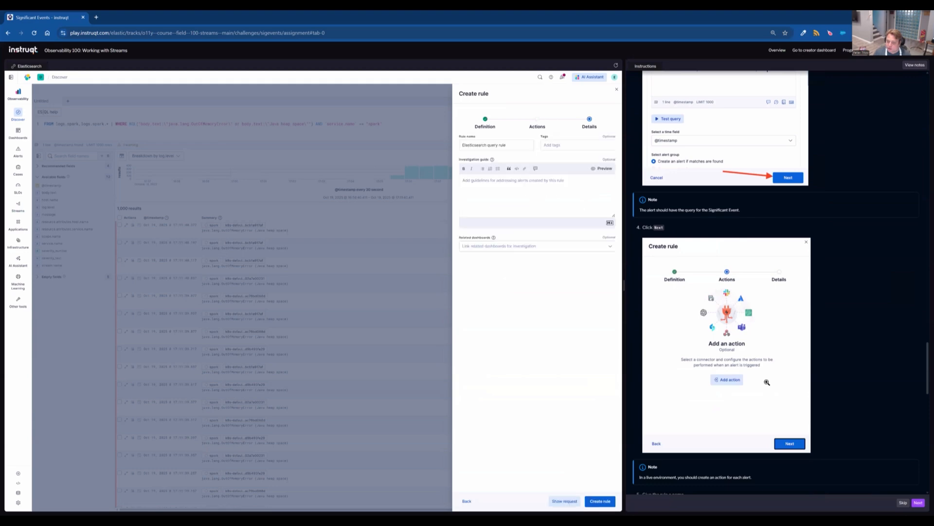
Name the rule "Significant Event" and save it with no actions
scroll(767, 383, "down", 3)
left_click(909, 328)
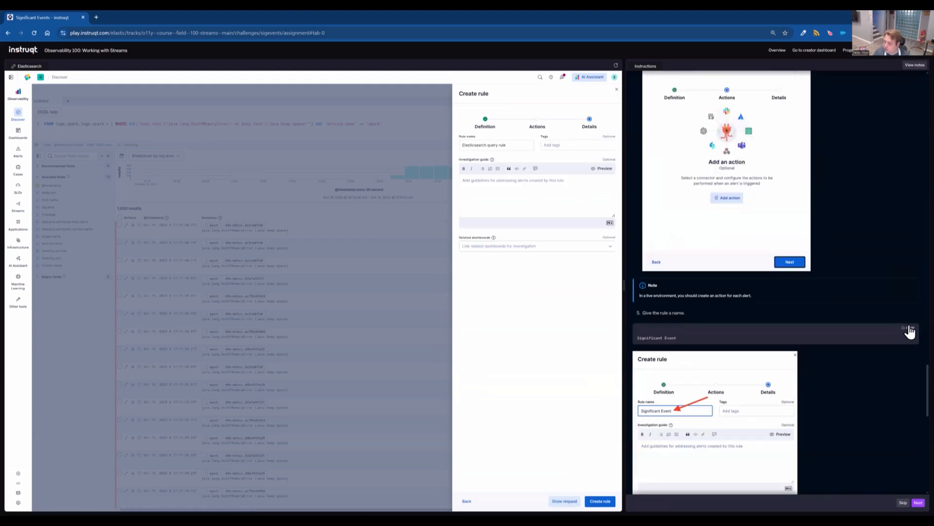
left_click(518, 140)
key("ctrl+a")
key("ctrl+v")
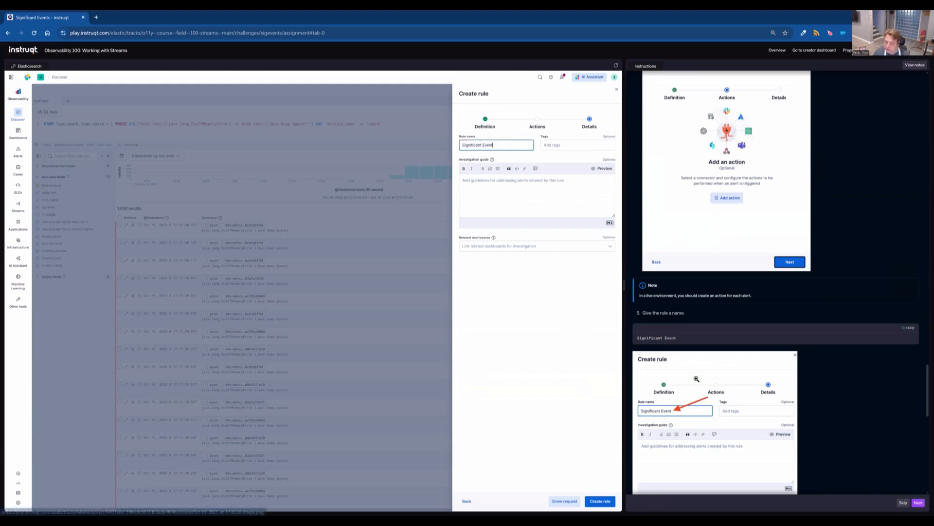
scroll(695, 383, "down", 4)
left_click(600, 501)
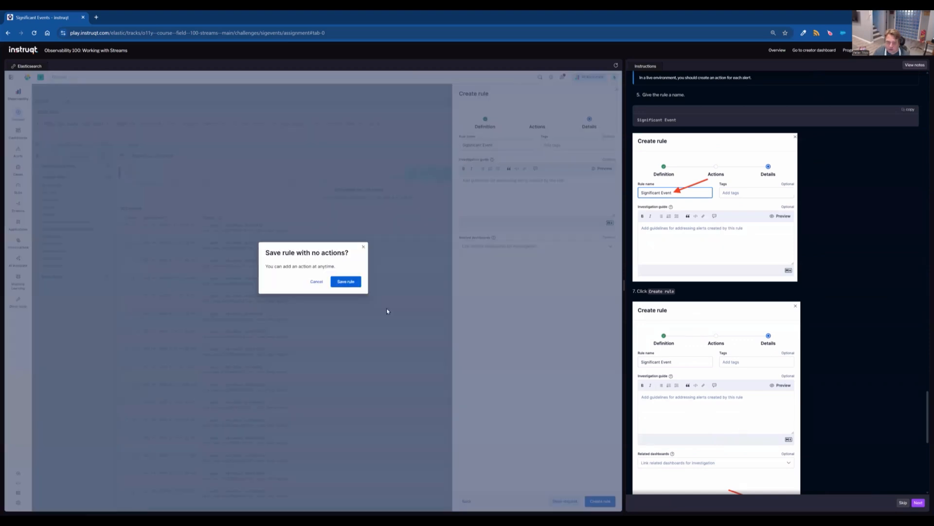
left_click(345, 283)
Go to the observability alerts overview to check for an active alert from the Significant Event rule
scroll(790, 338, "down", 4)
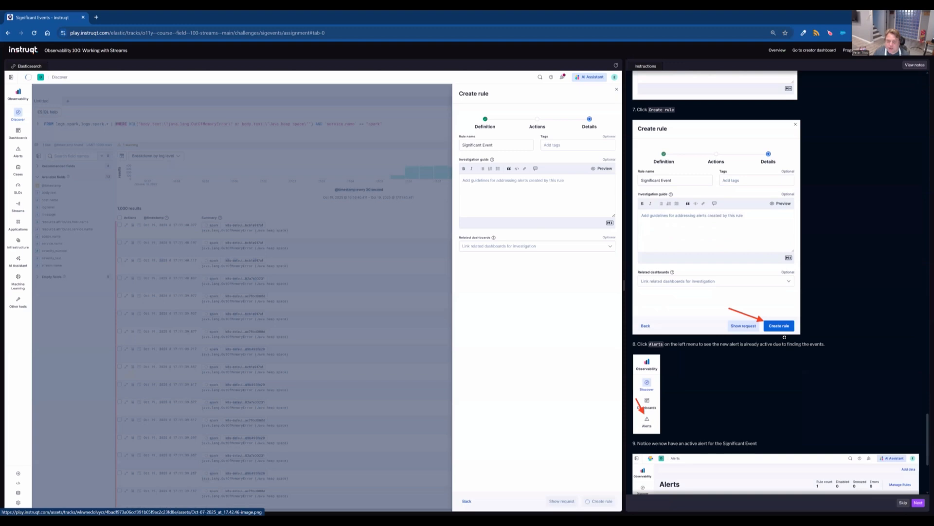
scroll(785, 337, "down", 3)
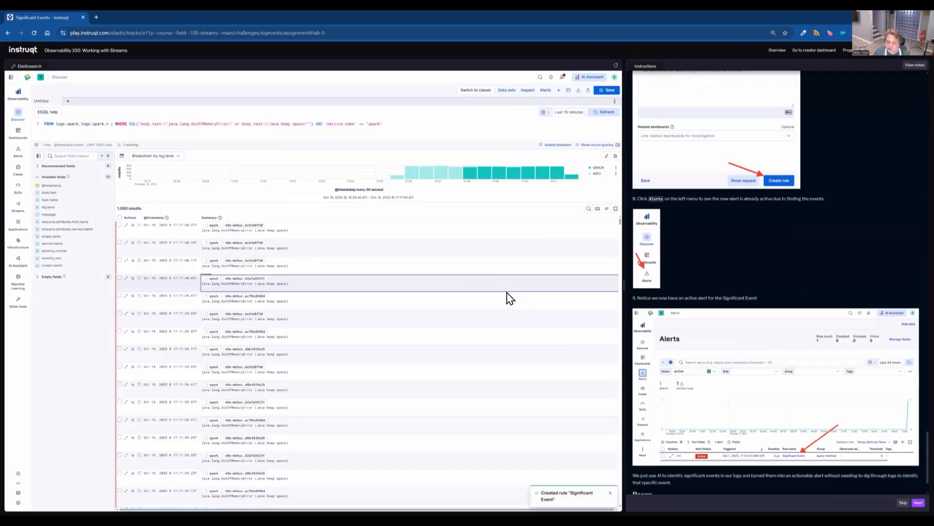
left_click(19, 154)
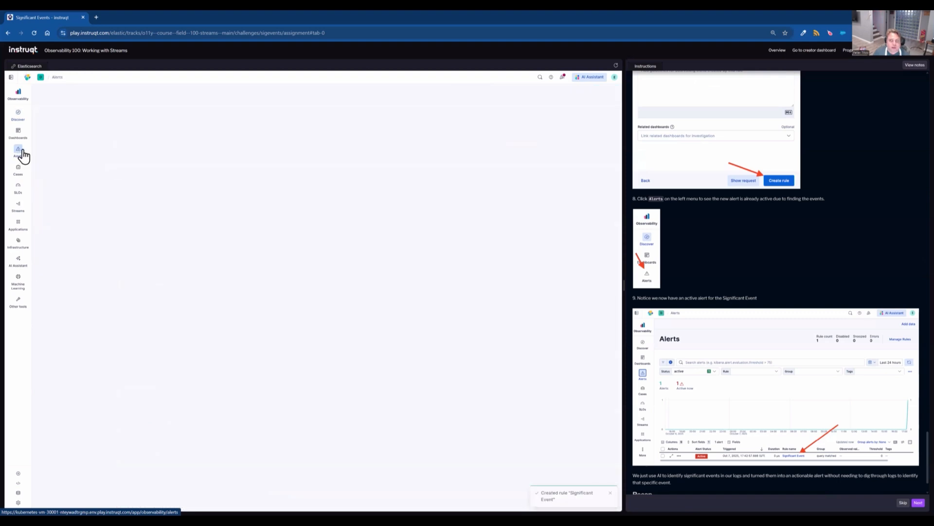
scroll(799, 276, "down", 1)
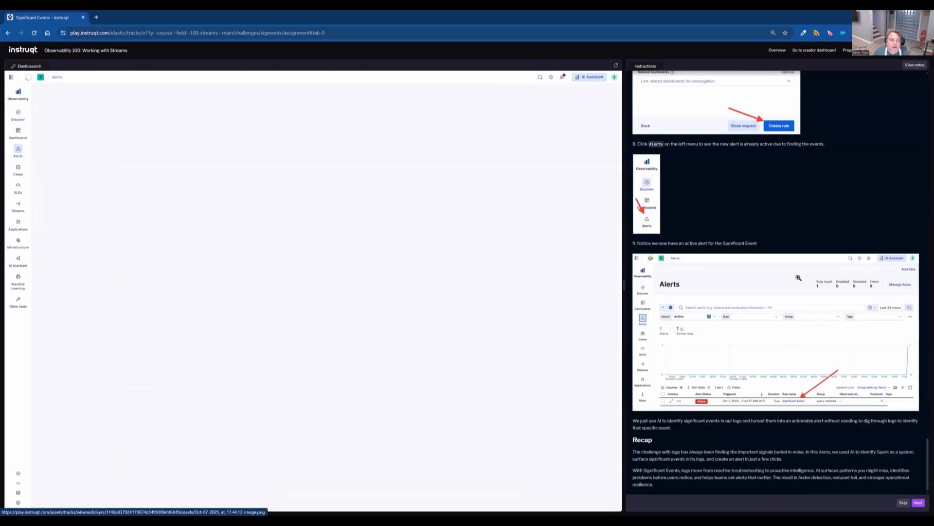